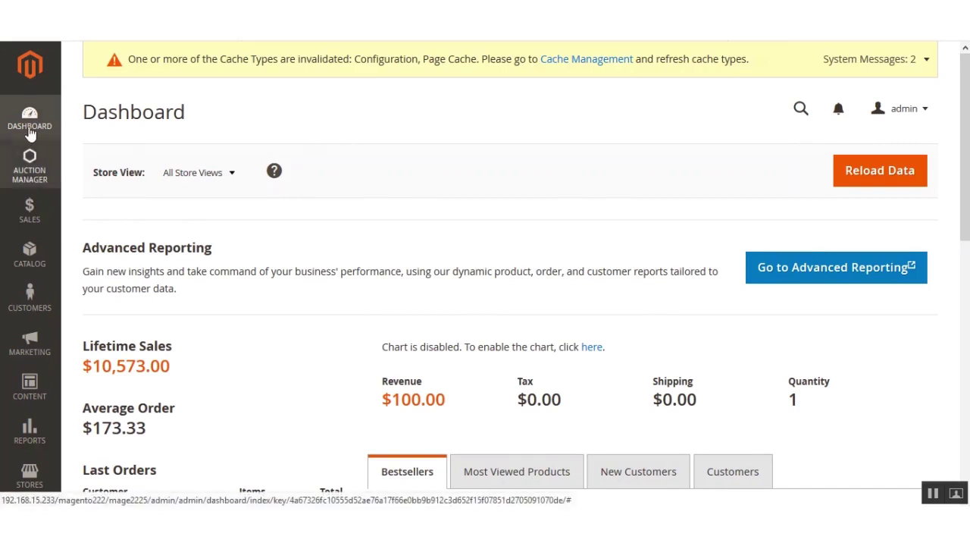
# Open the store configuration page for the Webkul Auction extension.
pyautogui.scroll(-3, 40, 404)
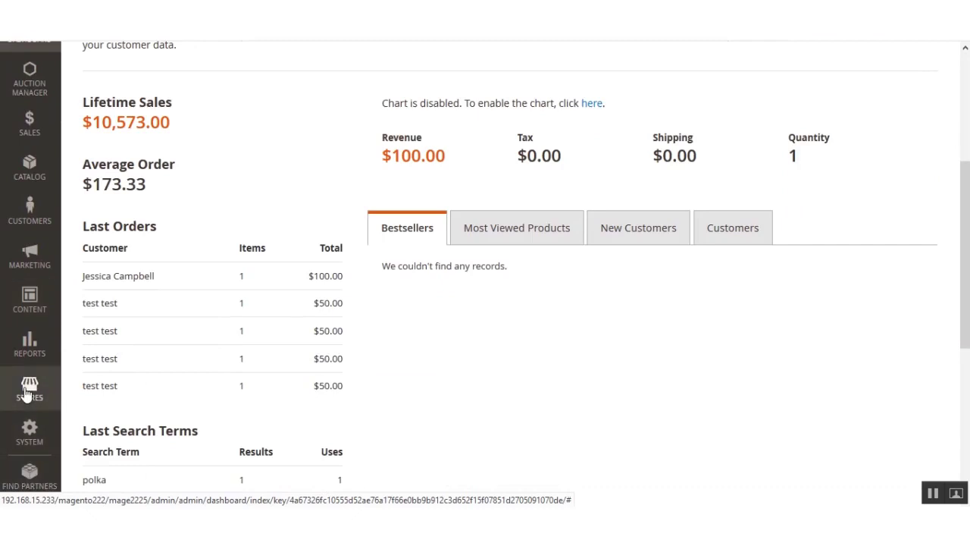
pyautogui.click(30, 392)
pyautogui.click(108, 104)
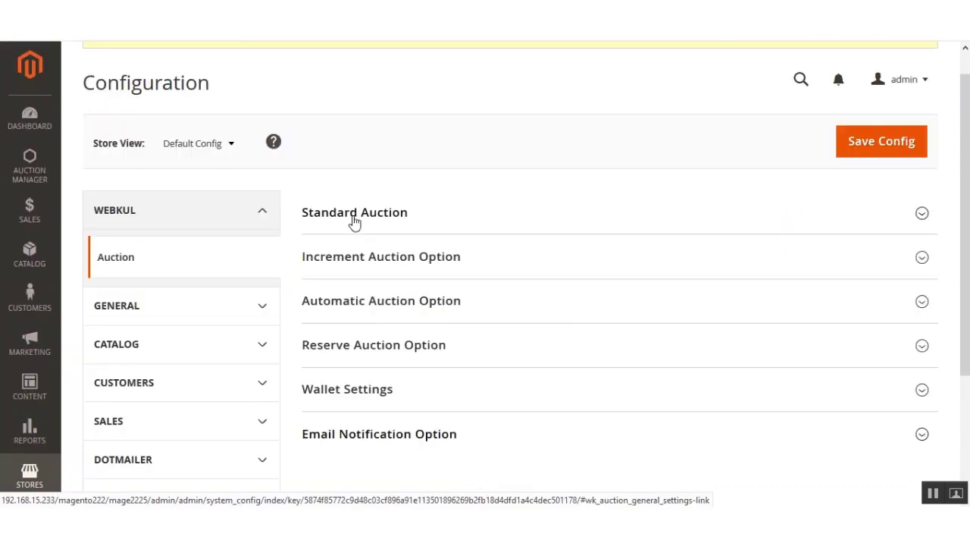
pyautogui.scroll(-1, 656, 305)
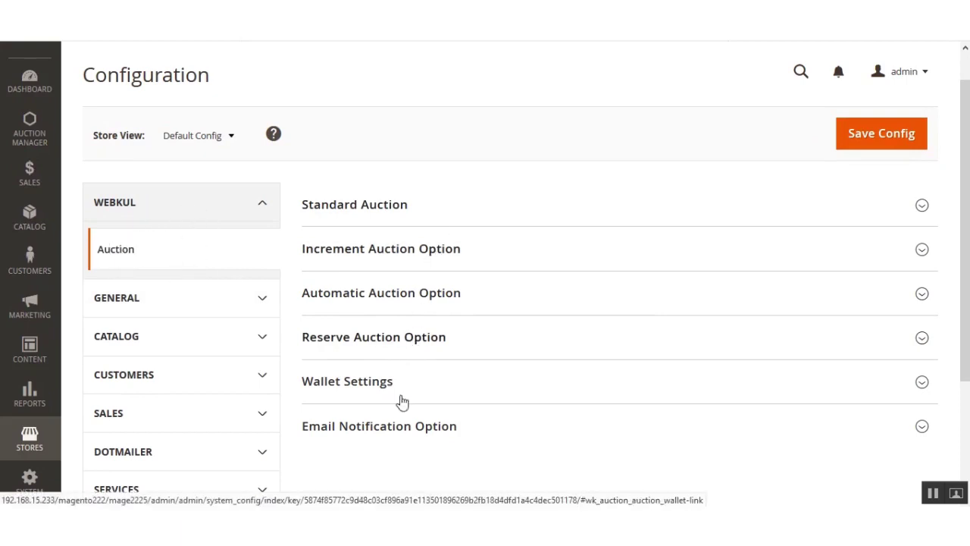
pyautogui.moveTo(965, 283); pyautogui.dragTo(965, 307)
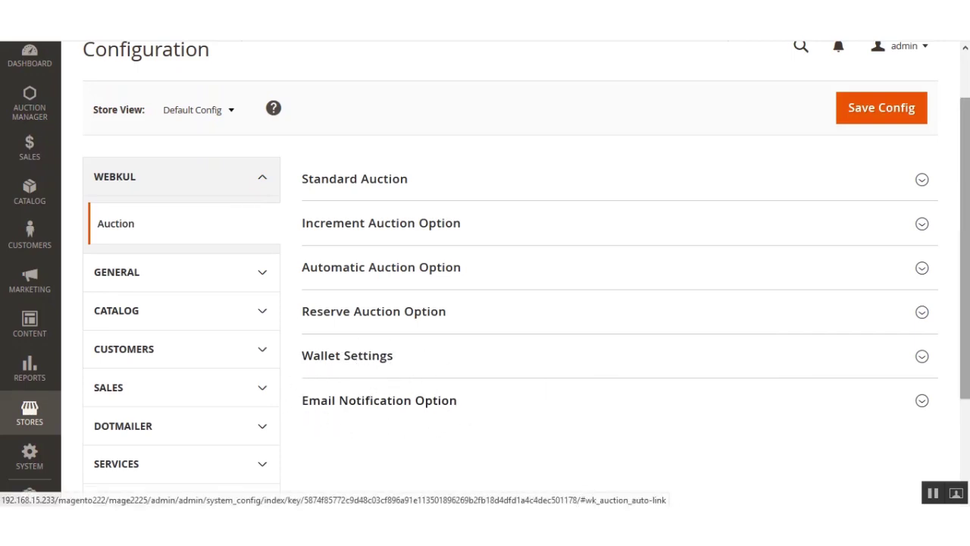
pyautogui.scroll(1, 485, 275)
pyautogui.scroll(-1, 486, 275)
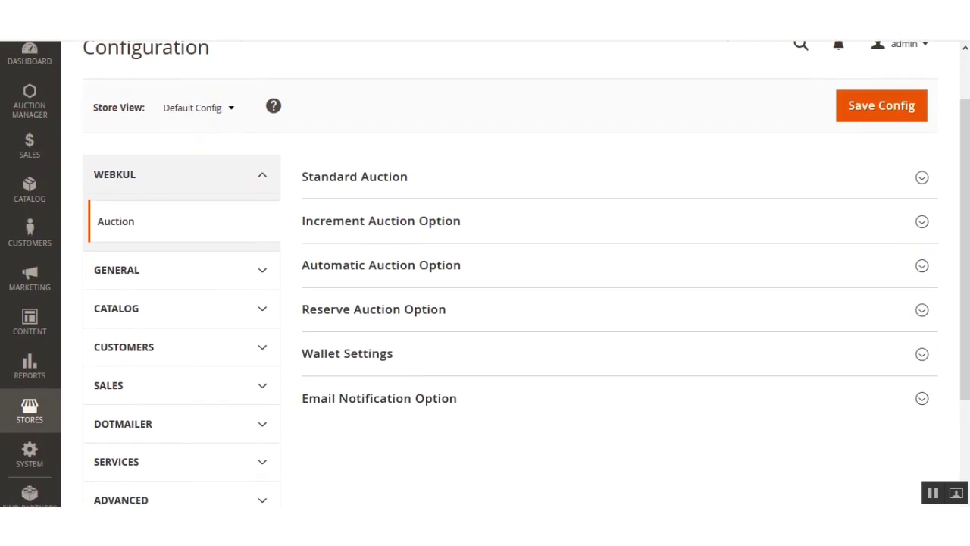
# Expand the Standard Auction section and review its settings for showing current bid price, bidder name, auction price and auction details.
pyautogui.click(379, 182)
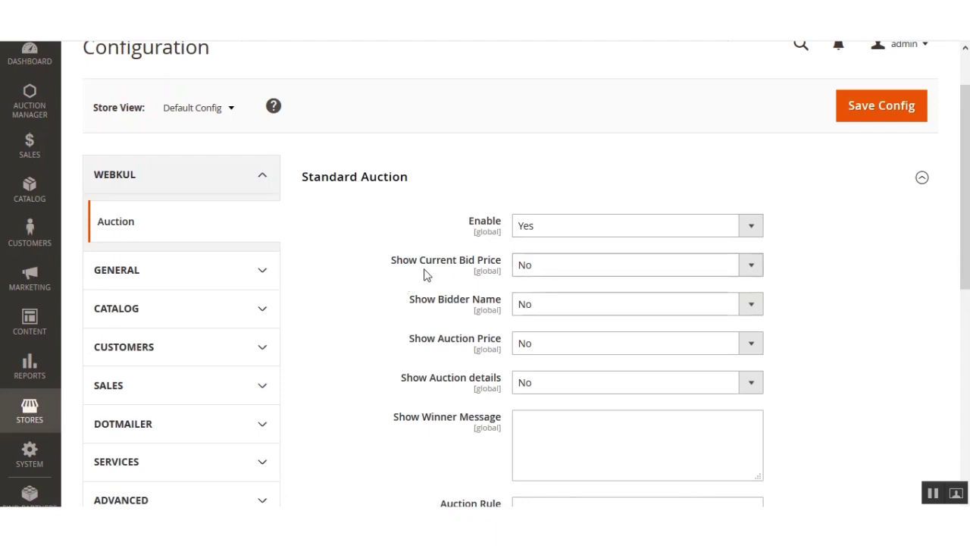
pyautogui.moveTo(419, 260); pyautogui.dragTo(500, 262)
pyautogui.moveTo(438, 301); pyautogui.dragTo(501, 307)
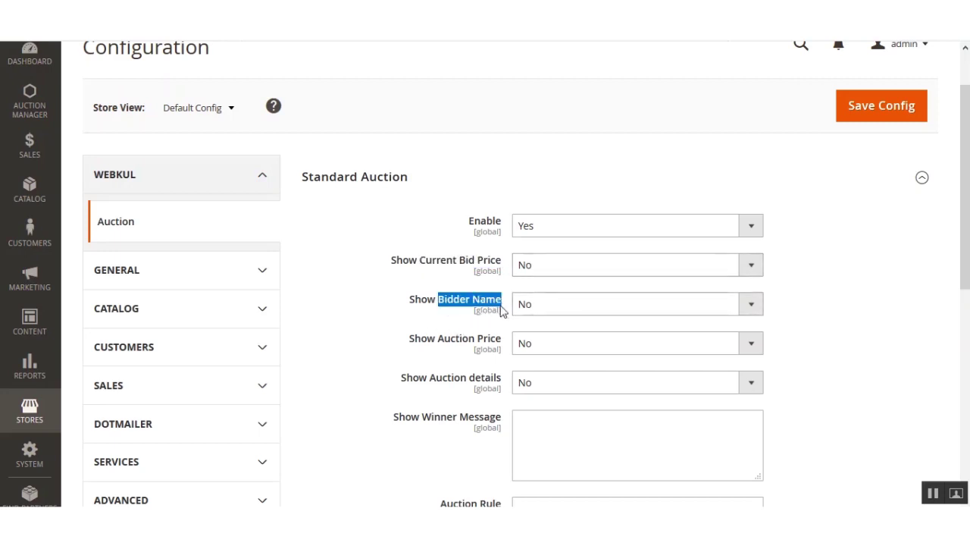
pyautogui.moveTo(438, 339); pyautogui.dragTo(501, 343)
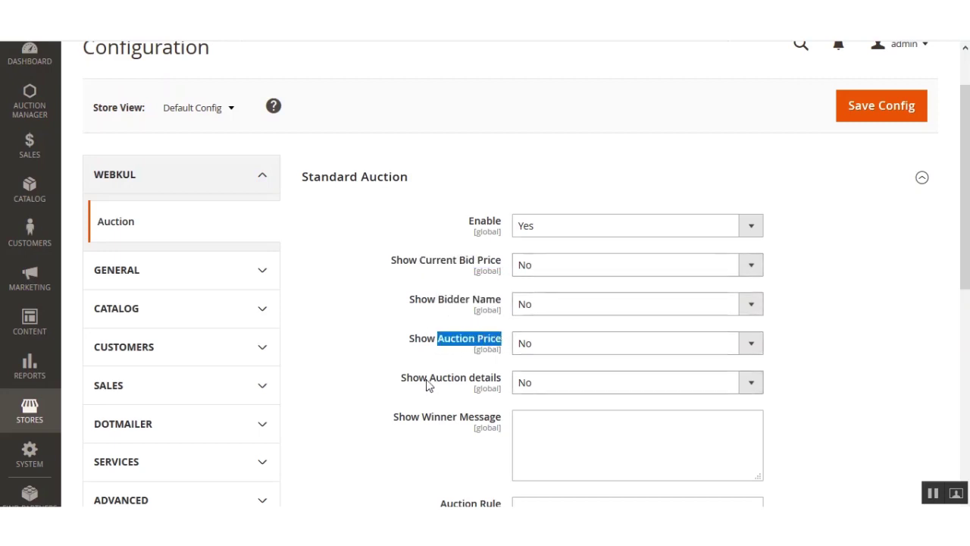
pyautogui.moveTo(429, 379); pyautogui.dragTo(503, 381)
# Set the winner message to "You are the Winner!" and the auction rule to "Highest Bidder Wins!" for standard auctions.
pyautogui.scroll(-2, 477, 425)
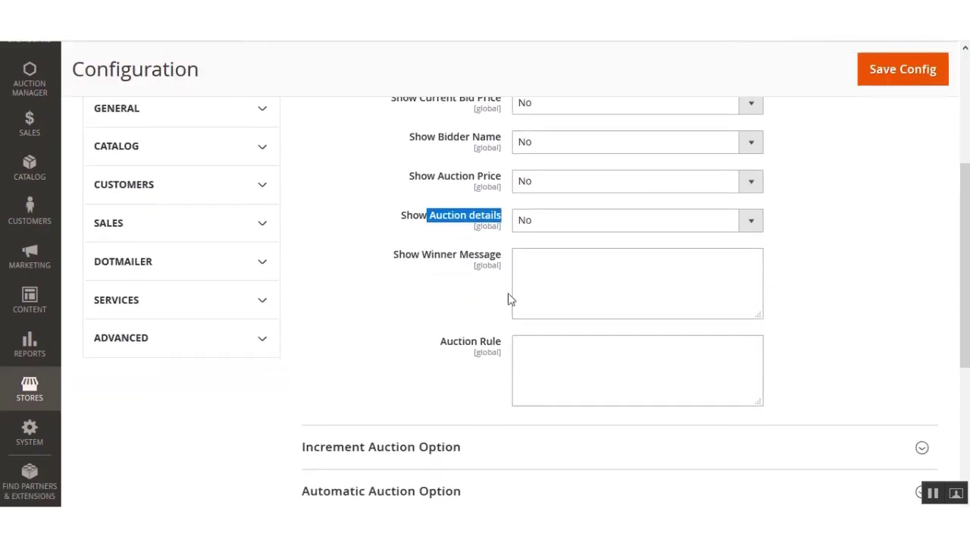
pyautogui.click(591, 261)
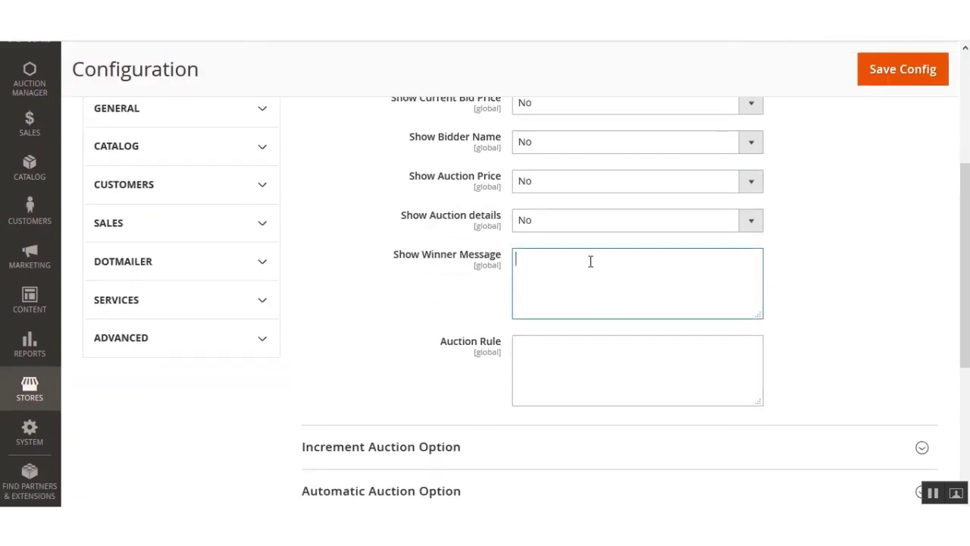
pyautogui.write('You are the Winner!')
pyautogui.click(559, 351)
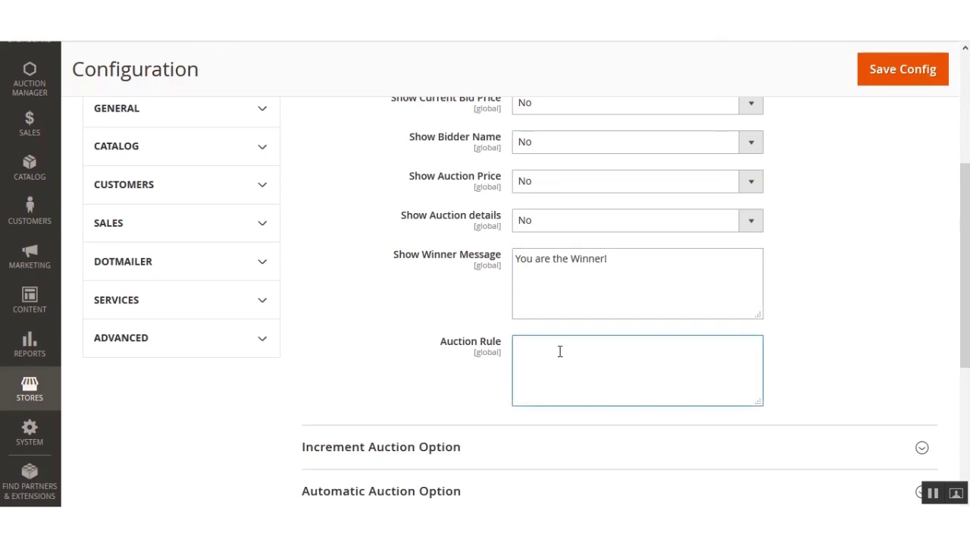
pyautogui.write('Highest BBdder Wins!')
pyautogui.scroll(2, 620, 332)
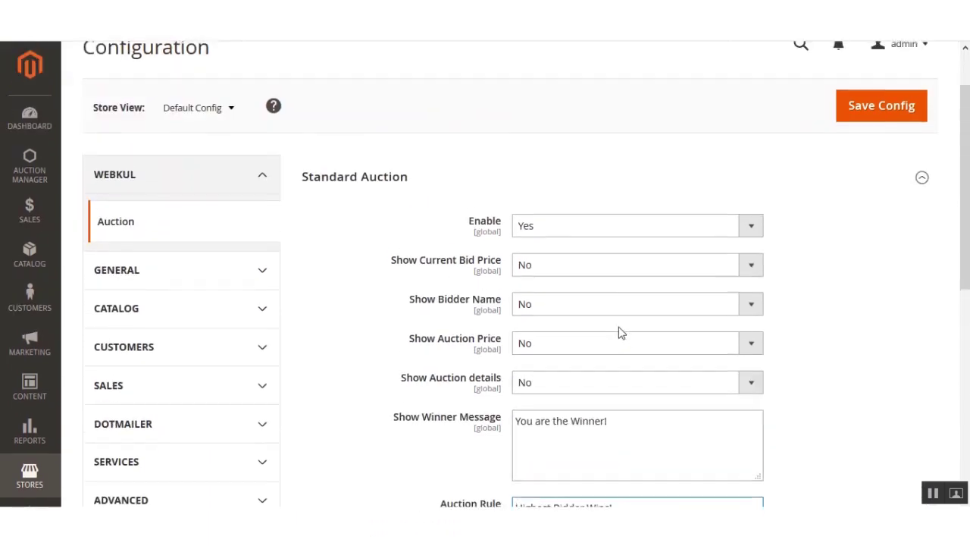
pyautogui.click(375, 182)
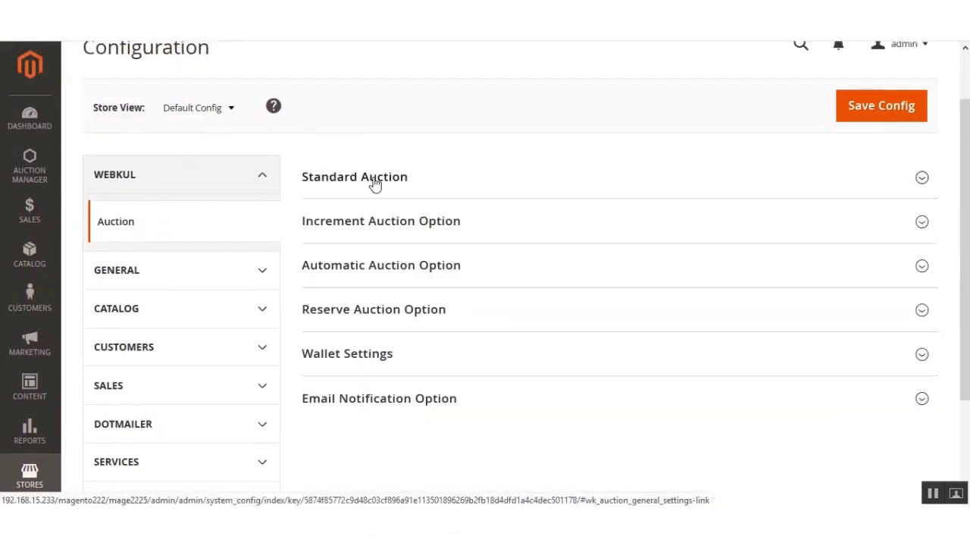
# Check the Enable Incremental Auction choices under Increment Auction Option and open the incremental price range settings.
pyautogui.click(393, 226)
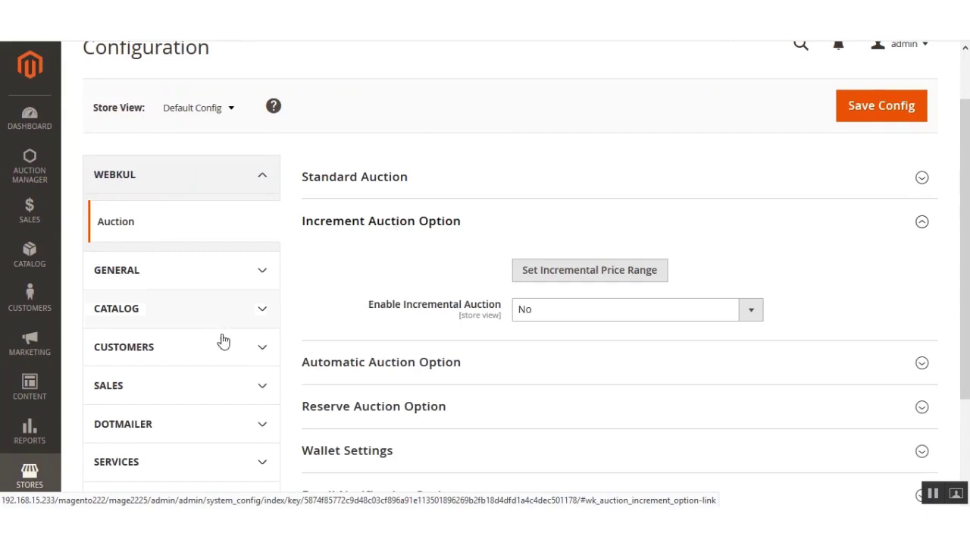
pyautogui.click(553, 319)
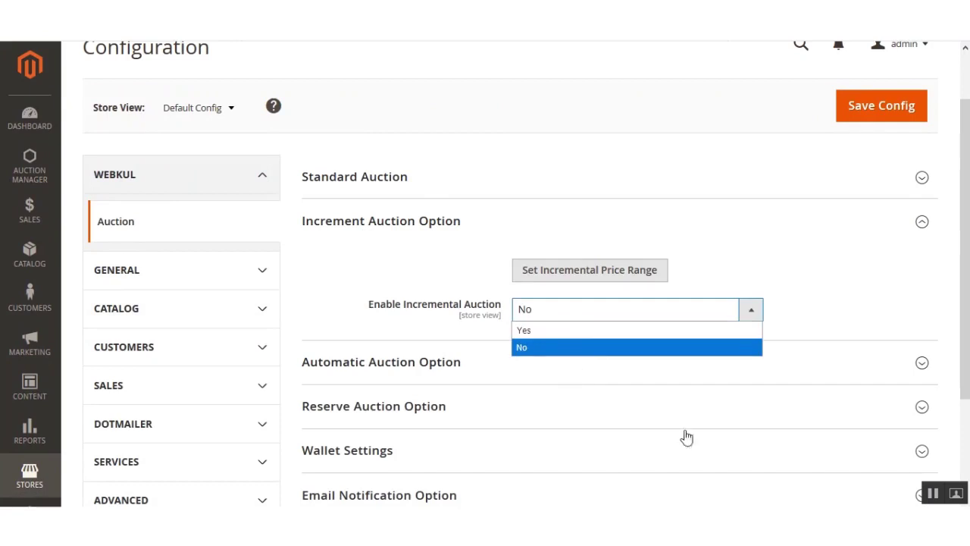
pyautogui.click(605, 279)
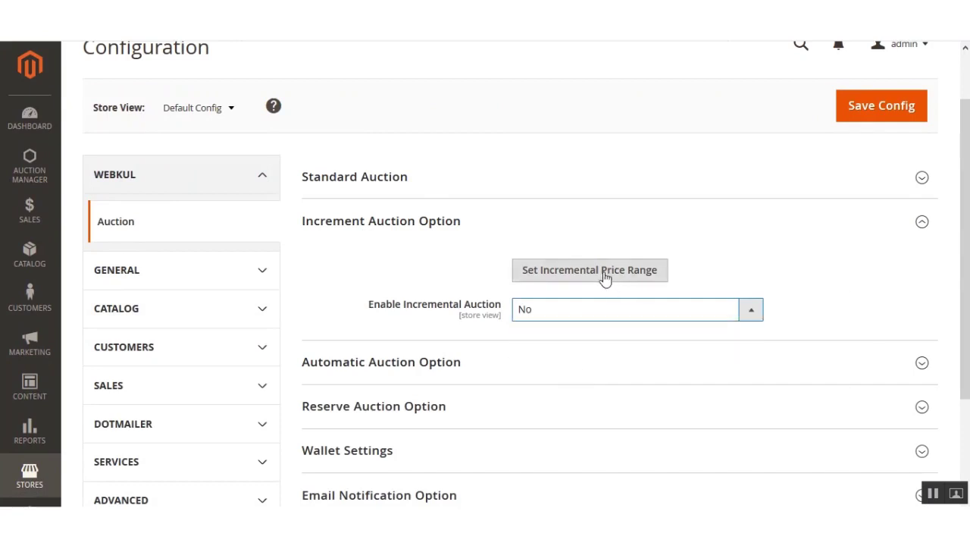
pyautogui.click(605, 279)
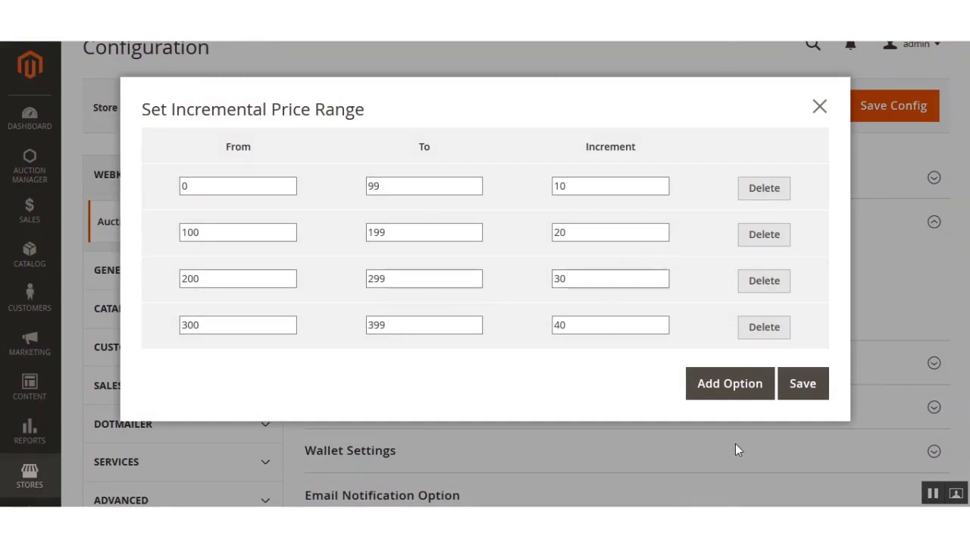
# Try to add and save an incremental price range from 400 to 499 with an increment of 50.
pyautogui.click(732, 396)
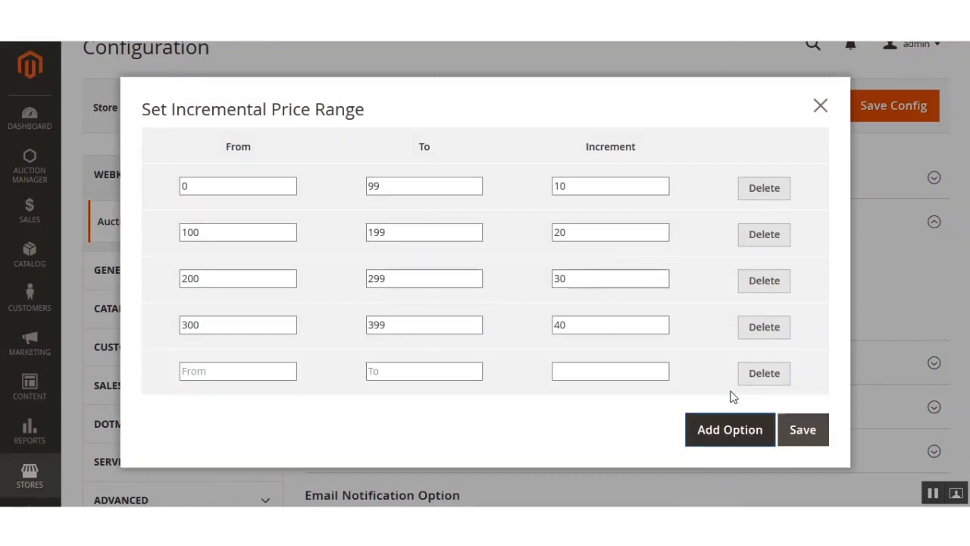
pyautogui.click(245, 371)
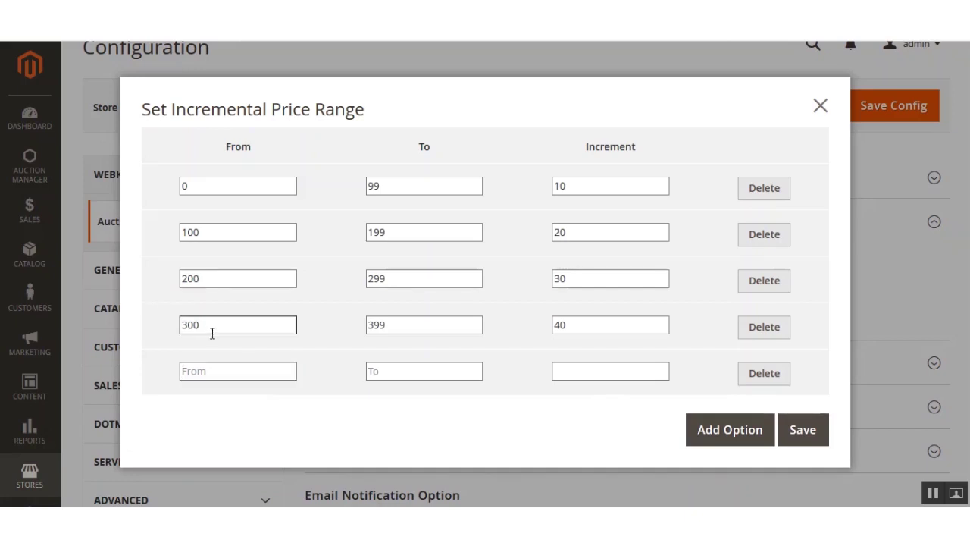
pyautogui.click(206, 188)
pyautogui.click(225, 372)
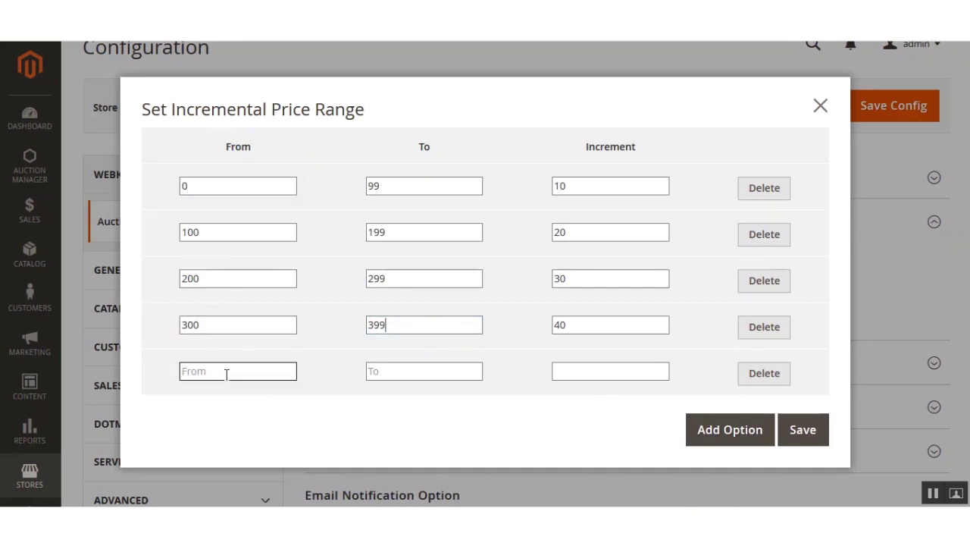
pyautogui.write('400')
pyautogui.click(454, 376)
pyautogui.write('499')
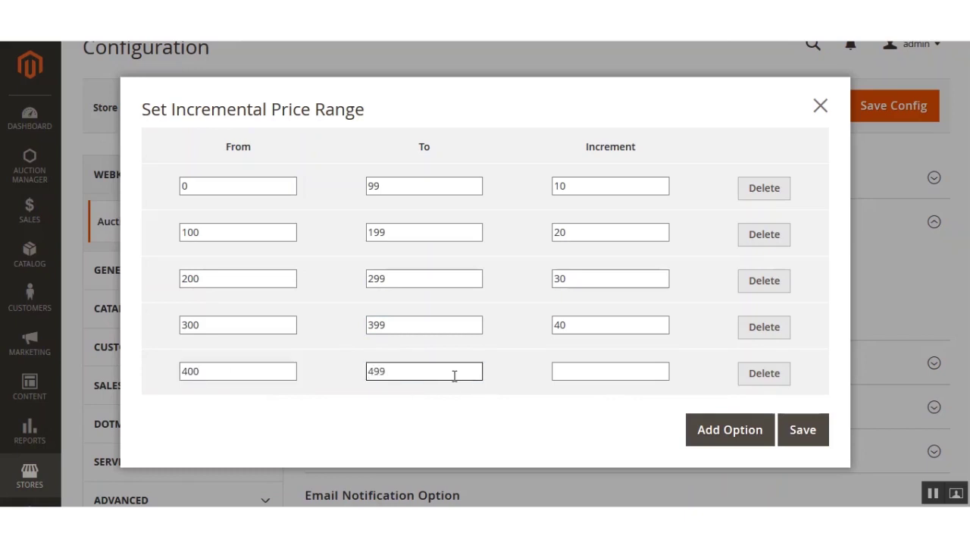
pyautogui.click(579, 376)
pyautogui.write('50')
pyautogui.click(762, 442)
pyautogui.click(784, 439)
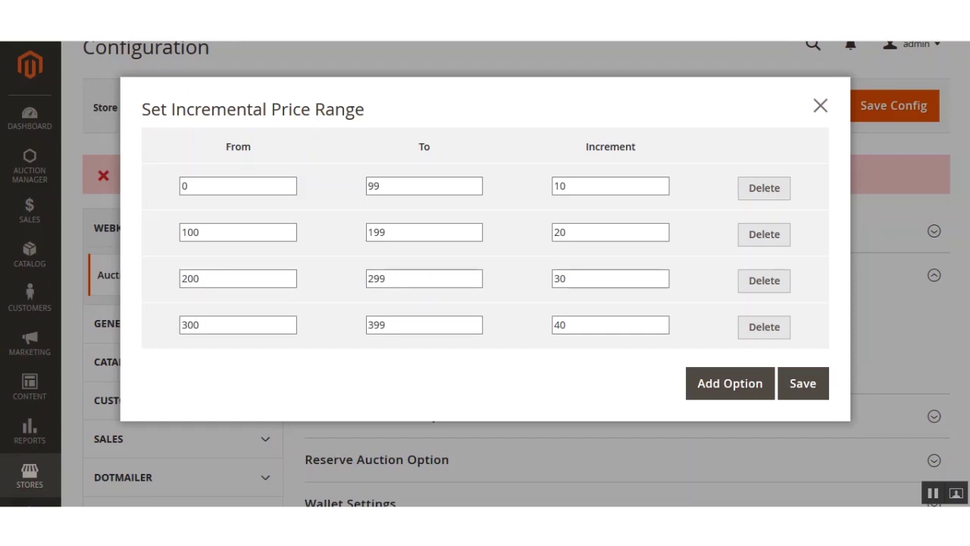
pyautogui.click(826, 110)
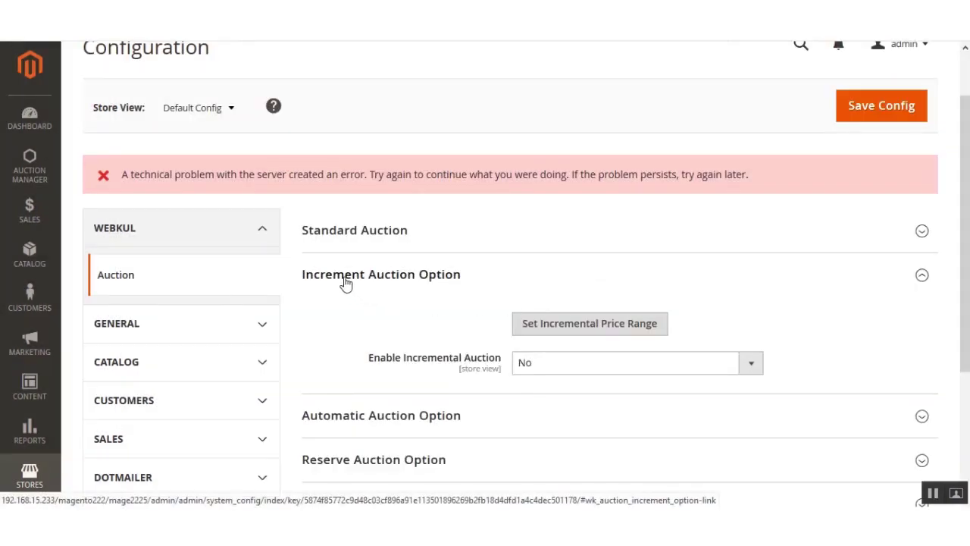
pyautogui.click(345, 282)
# Under Automatic Auction Option, enable automatic auction and allow customers to change the autobid price multiple times.
pyautogui.scroll(-3, 364, 299)
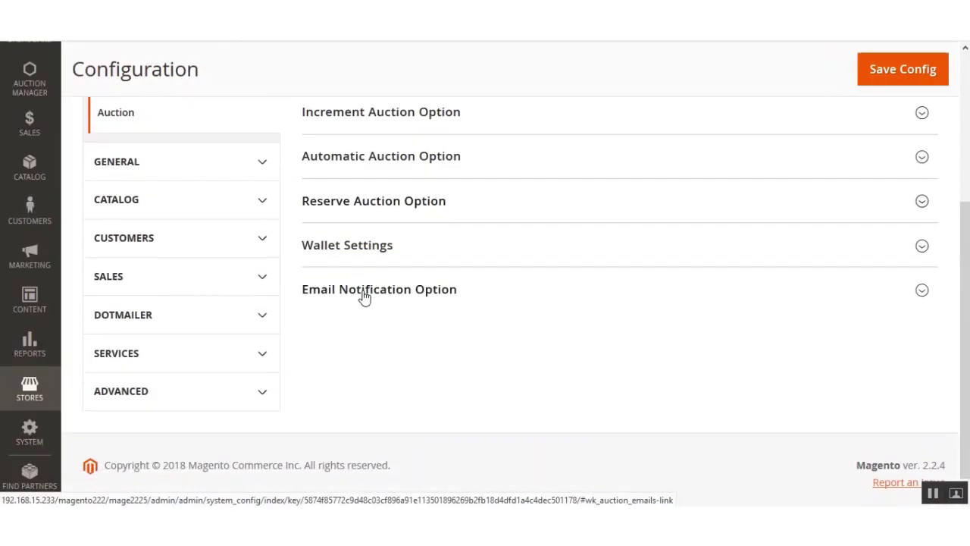
pyautogui.click(383, 164)
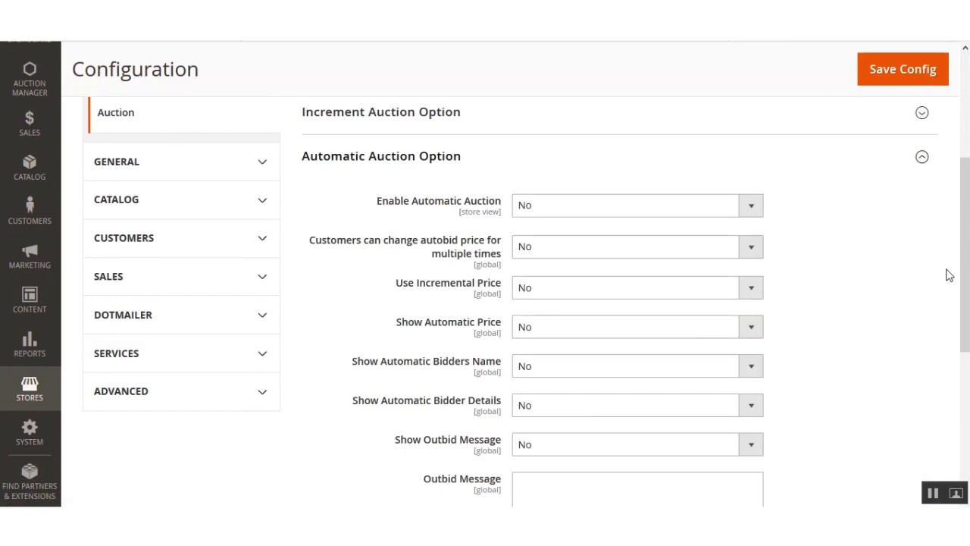
pyautogui.click(631, 211)
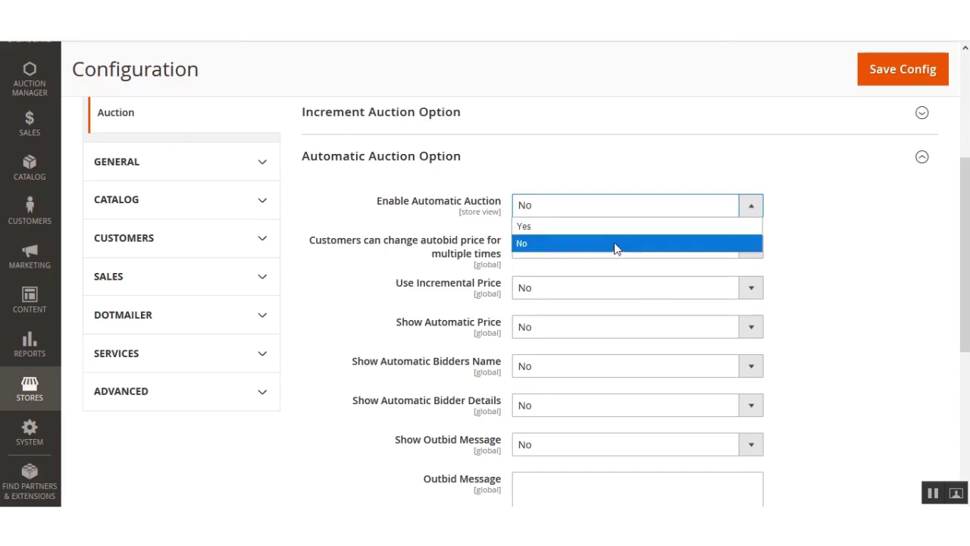
pyautogui.click(616, 228)
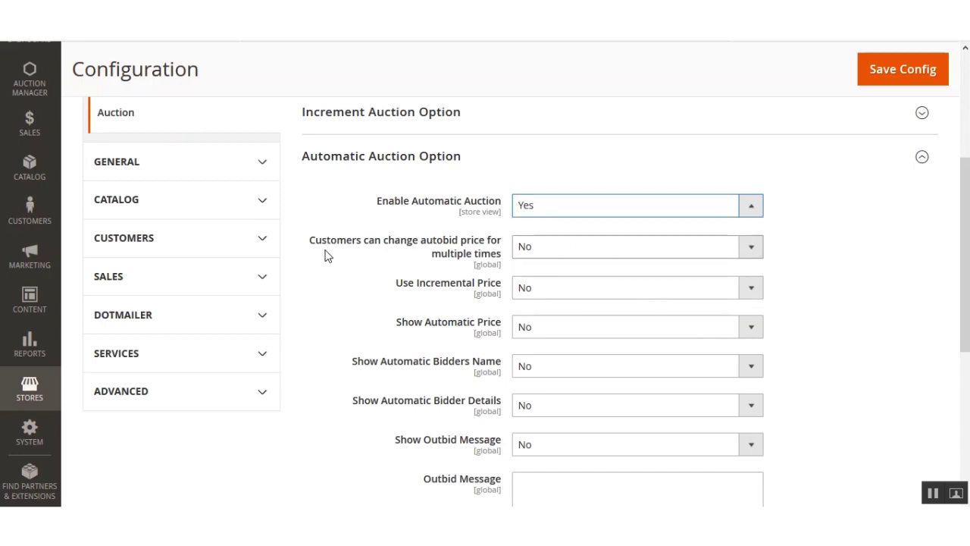
pyautogui.click(933, 499)
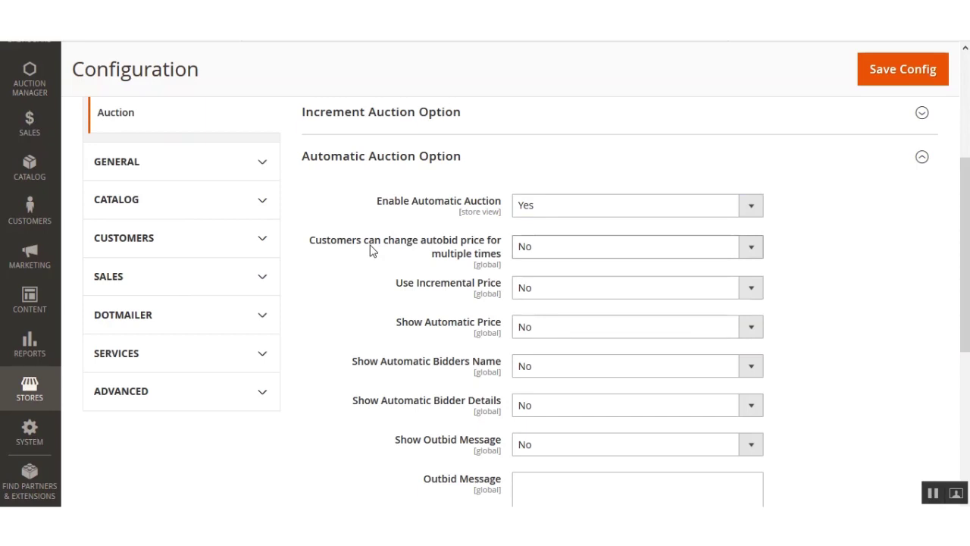
pyautogui.click(531, 250)
pyautogui.click(534, 266)
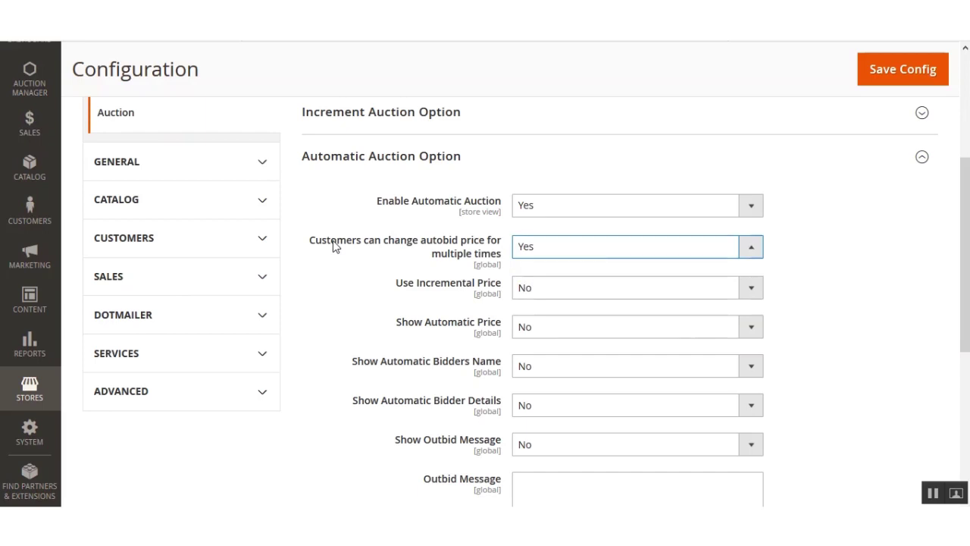
# Check the available choices for Use Incremental Price and Show Automatic Price without changing either setting.
pyautogui.click(595, 288)
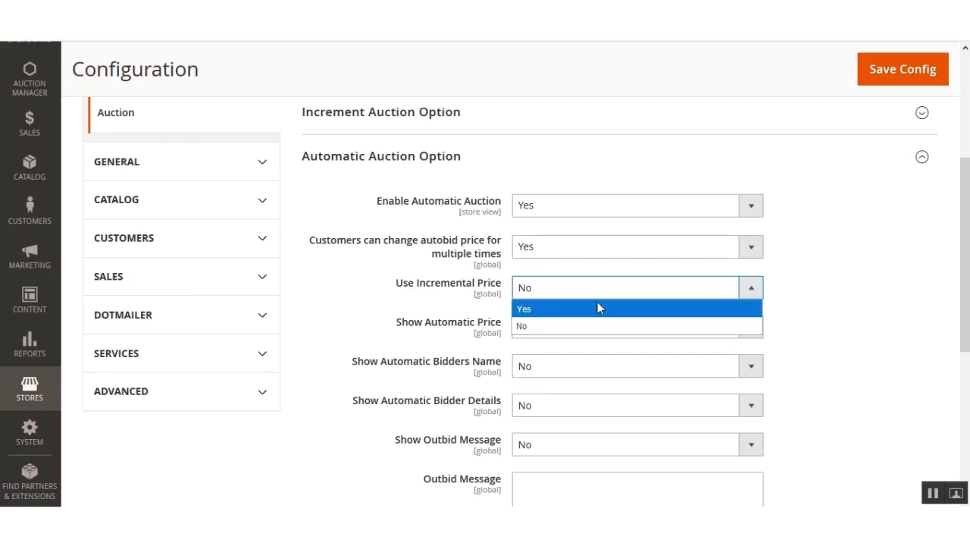
pyautogui.click(806, 304)
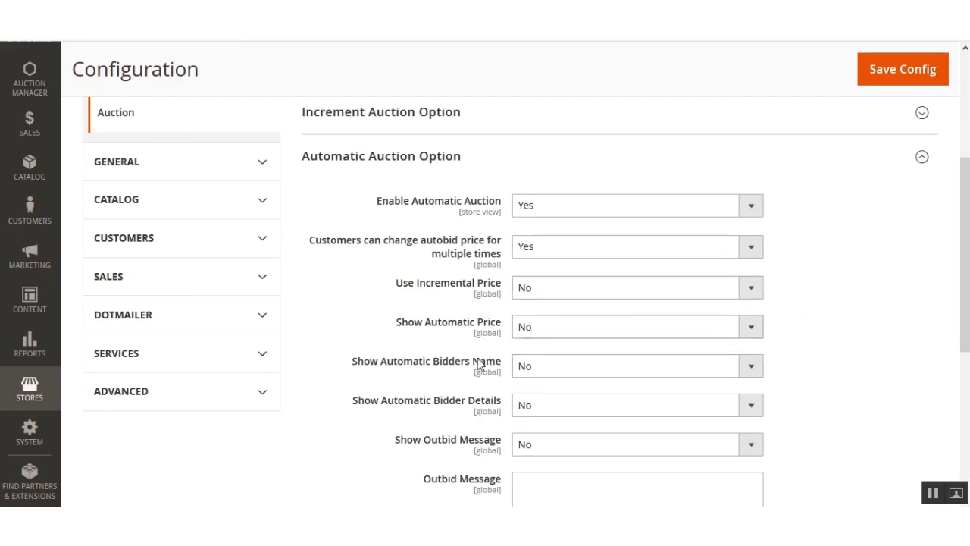
pyautogui.click(544, 338)
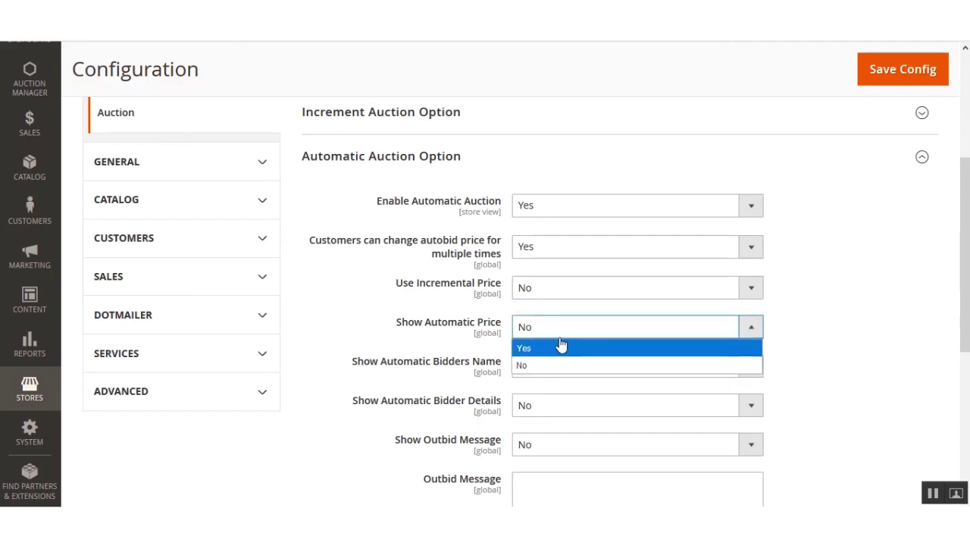
pyautogui.click(849, 316)
# Keep Show Outbid Message set to No and enter "you have been out bid!" as the Outbid Message.
pyautogui.scroll(-1, 479, 386)
pyautogui.scroll(-2, 479, 387)
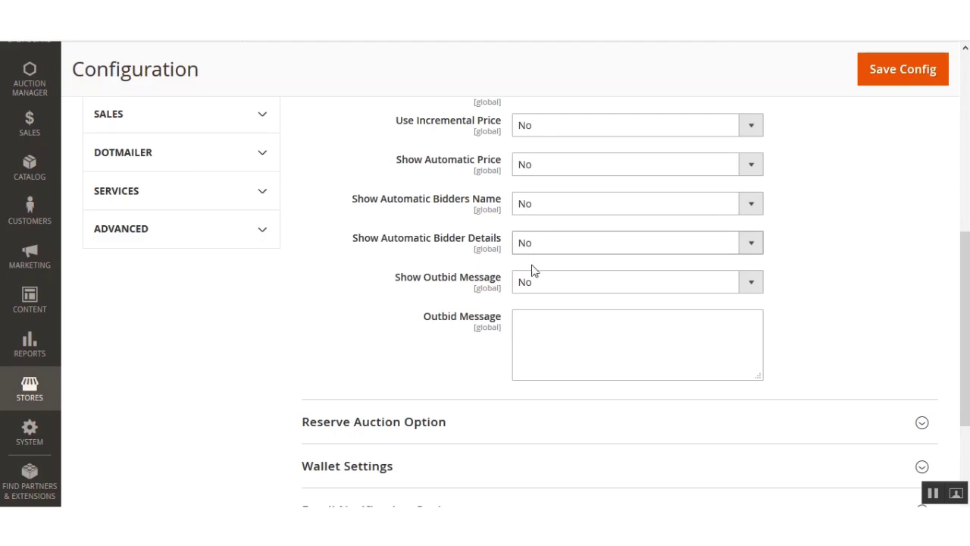
pyautogui.moveTo(407, 278); pyautogui.dragTo(501, 287)
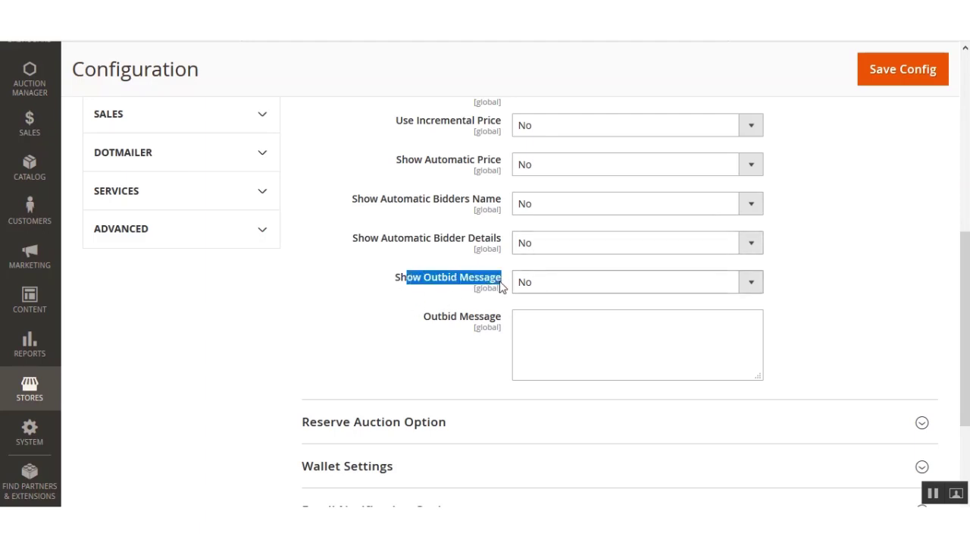
pyautogui.click(574, 288)
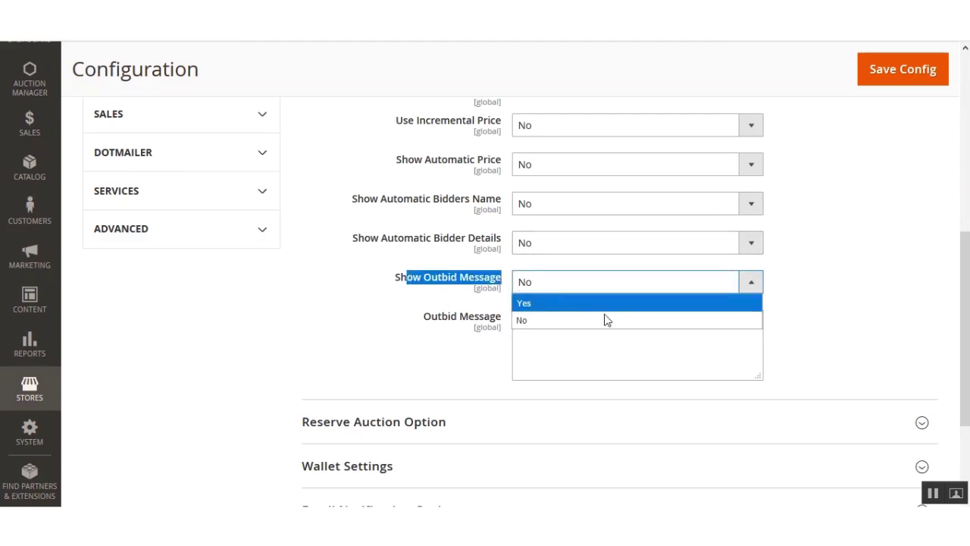
pyautogui.click(605, 321)
pyautogui.click(551, 327)
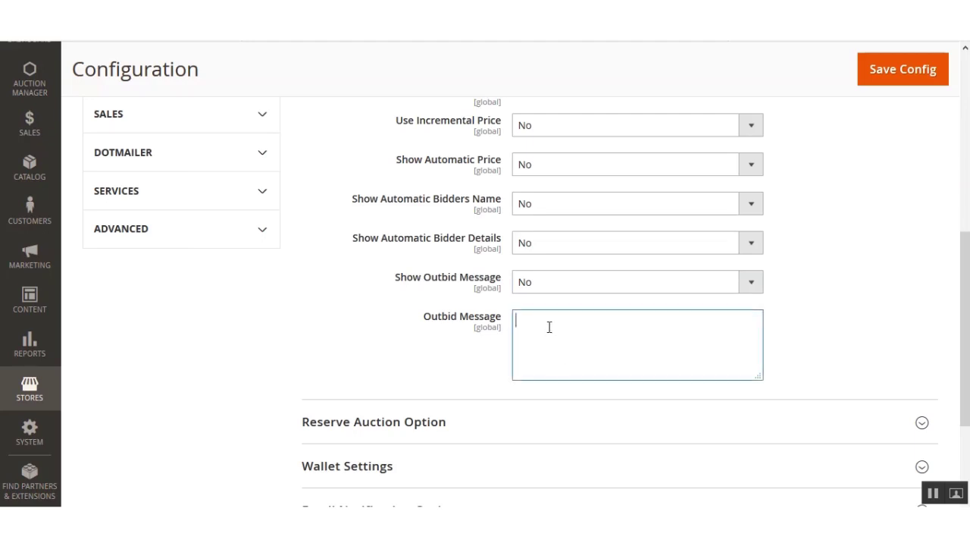
pyautogui.write('you have been out bid')
# Expand Reserve Auction Option and set Require Reserve Price to Yes.
pyautogui.click(364, 422)
pyautogui.scroll(-3, 357, 410)
pyautogui.scroll(1, 349, 407)
pyautogui.scroll(-1, 348, 406)
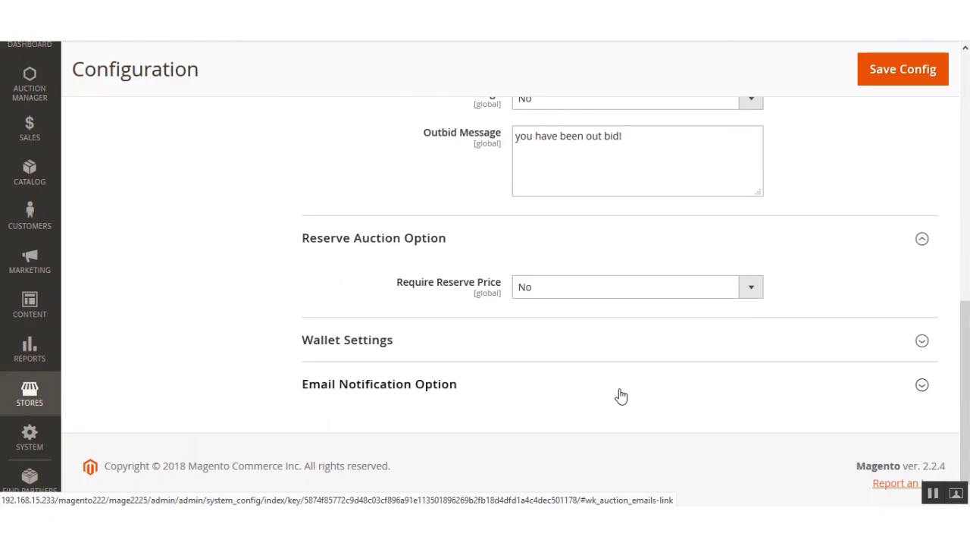
pyautogui.click(523, 288)
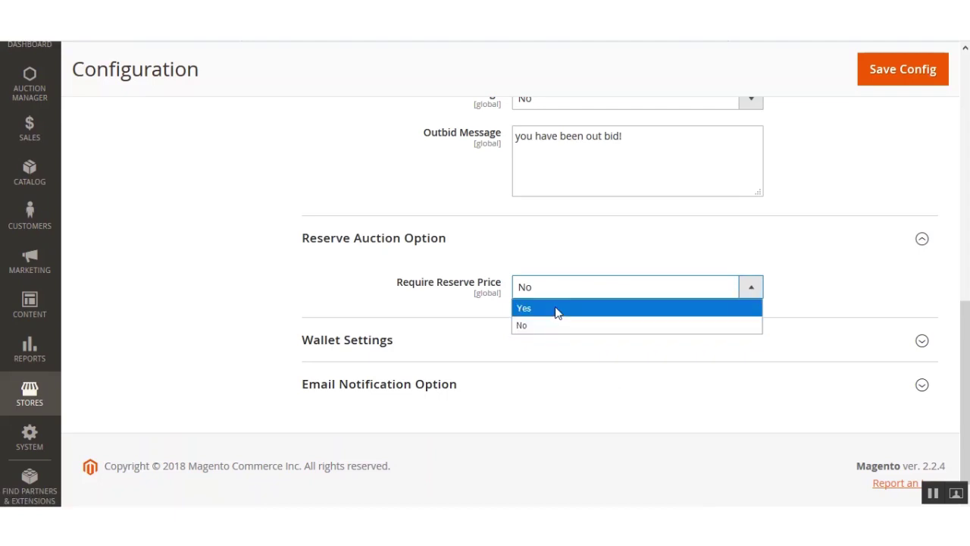
pyautogui.click(558, 309)
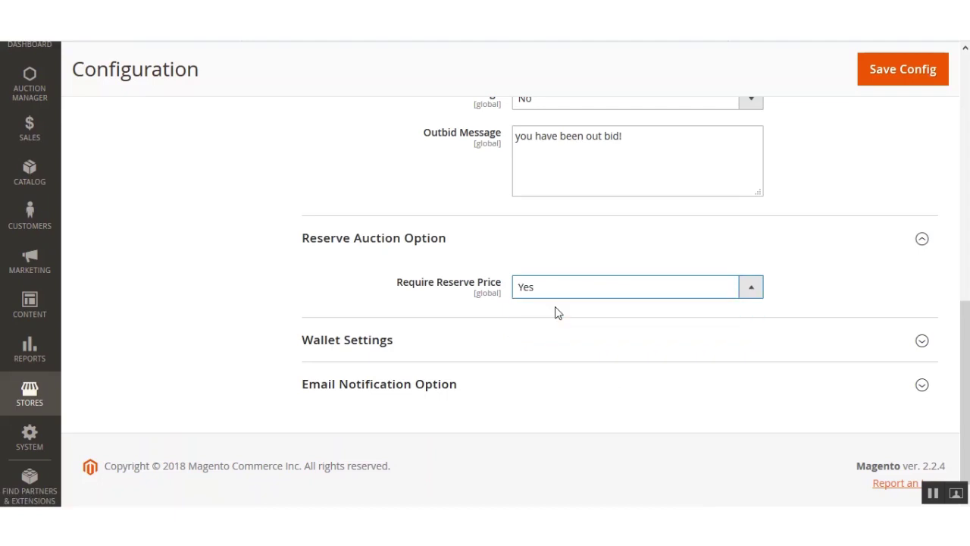
pyautogui.click(561, 295)
pyautogui.click(561, 296)
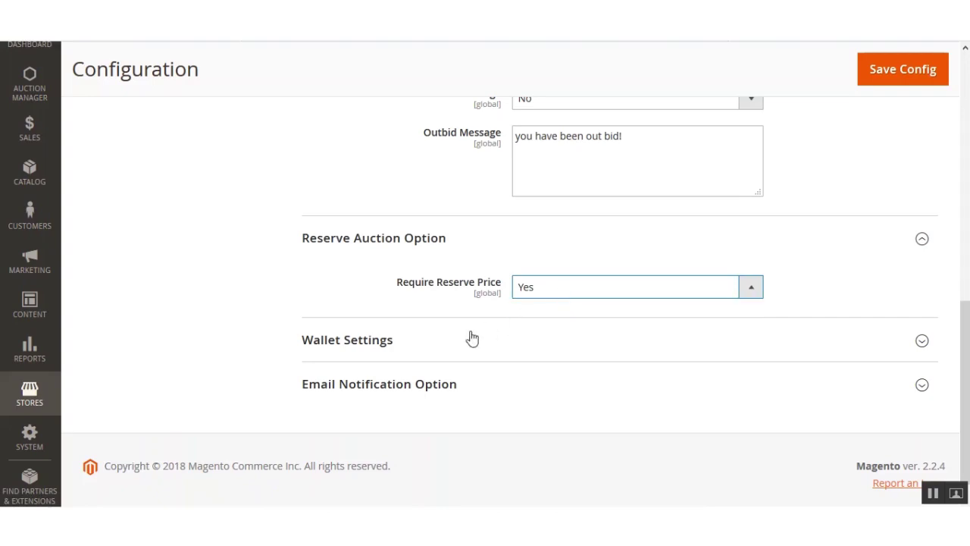
# Expand Wallet Settings, review its amount and expiry fields, and set Deduction fee refundable to Yes.
pyautogui.click(363, 341)
pyautogui.moveTo(965, 289); pyautogui.dragTo(965, 370)
pyautogui.scroll(1, 662, 300)
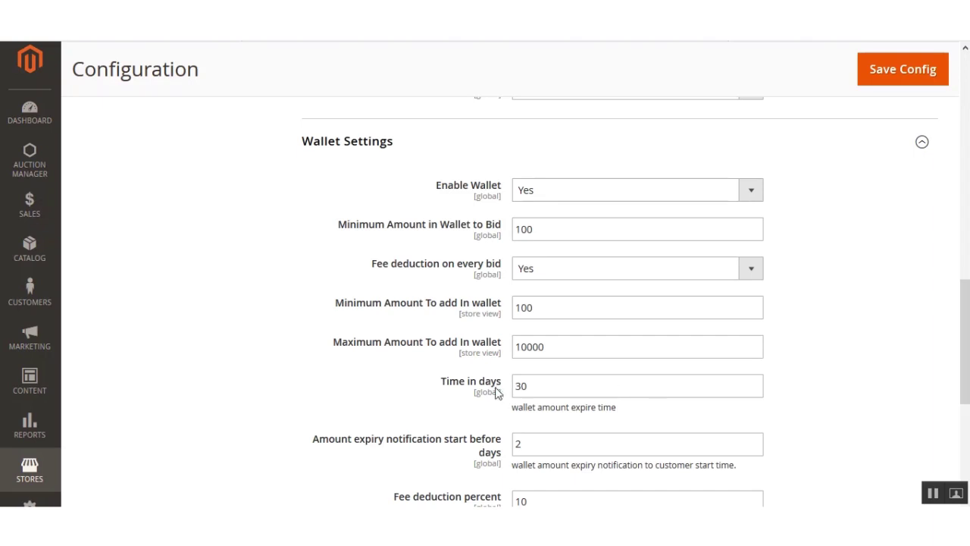
pyautogui.moveTo(372, 341); pyautogui.dragTo(499, 343)
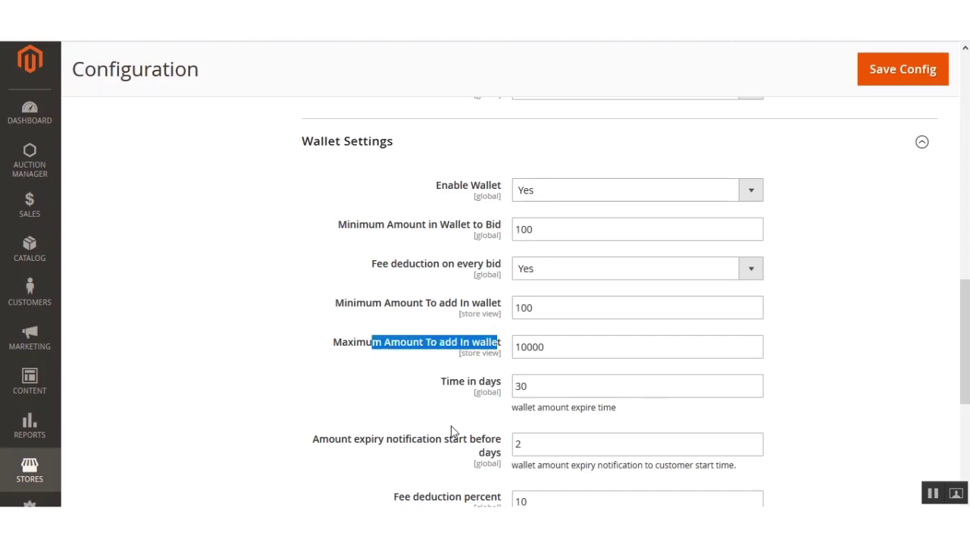
pyautogui.scroll(-1, 445, 424)
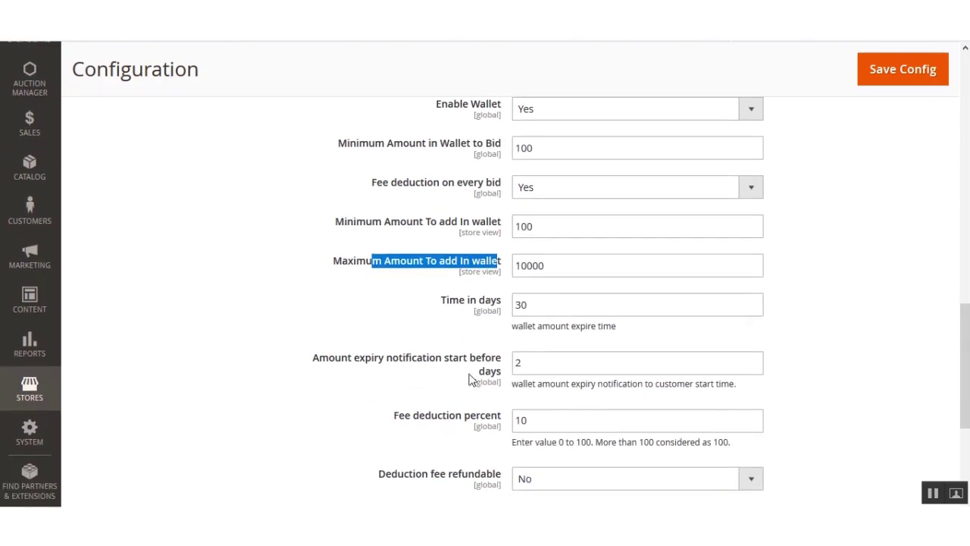
pyautogui.moveTo(441, 301); pyautogui.dragTo(499, 319)
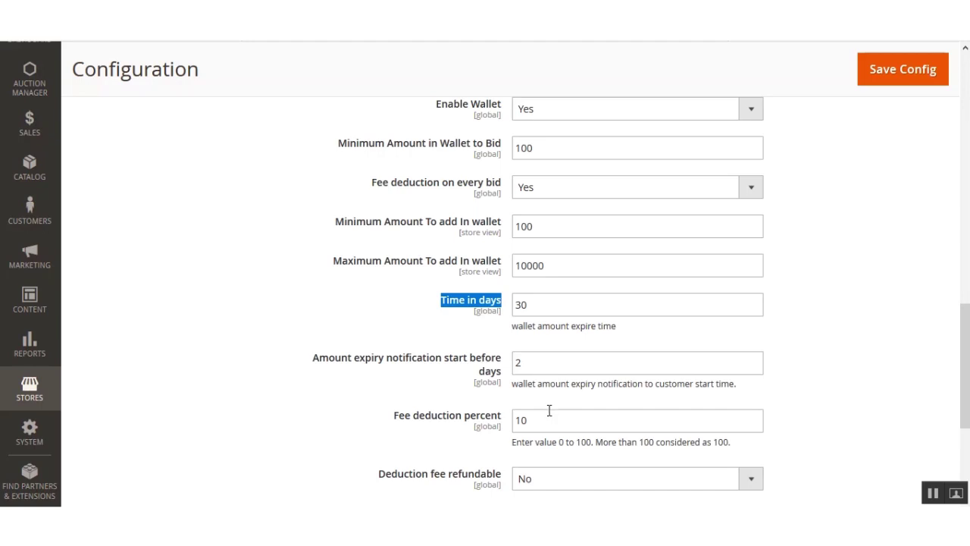
pyautogui.scroll(-3, 551, 410)
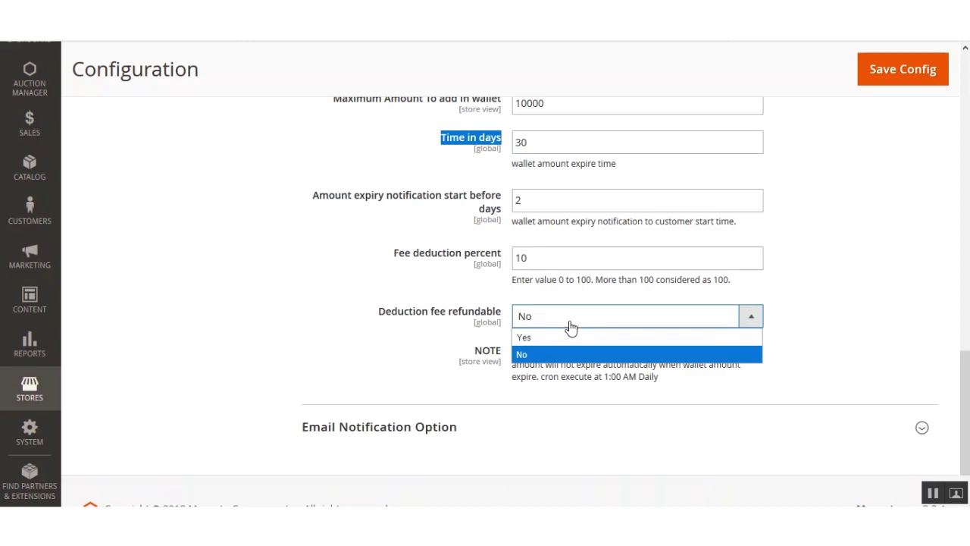
pyautogui.click(567, 339)
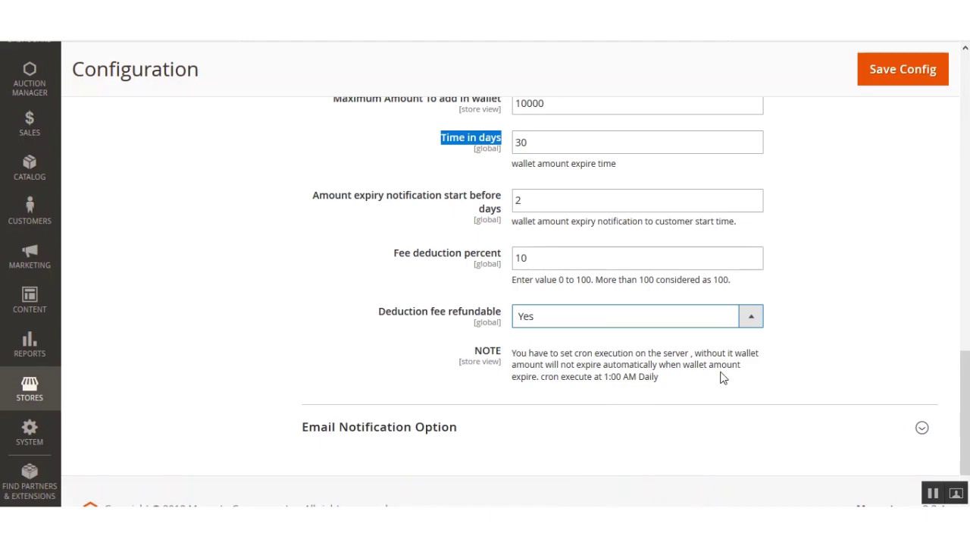
# Expand Email Notification Option to view the available notification settings.
pyautogui.click(418, 444)
pyautogui.scroll(-1, 392, 437)
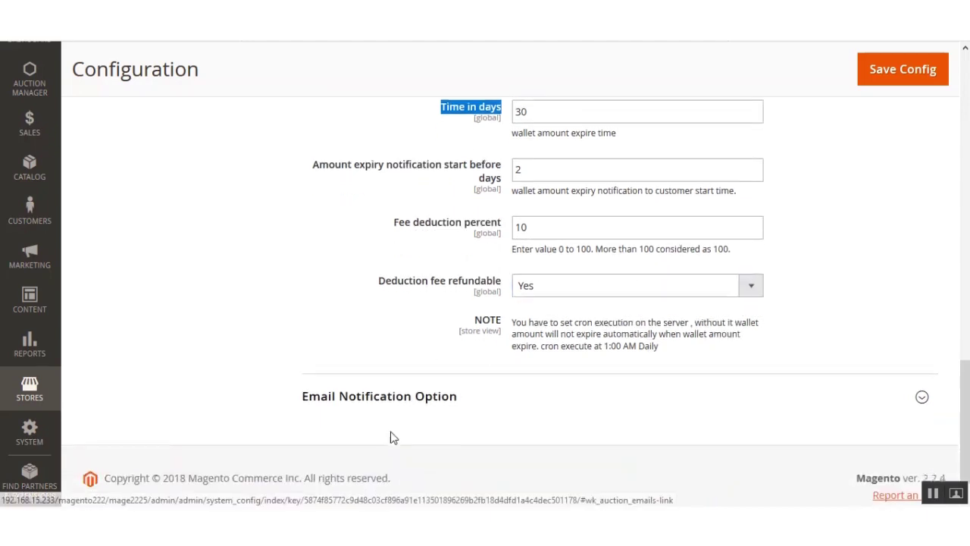
pyautogui.click(388, 359)
pyautogui.scroll(-3, 642, 406)
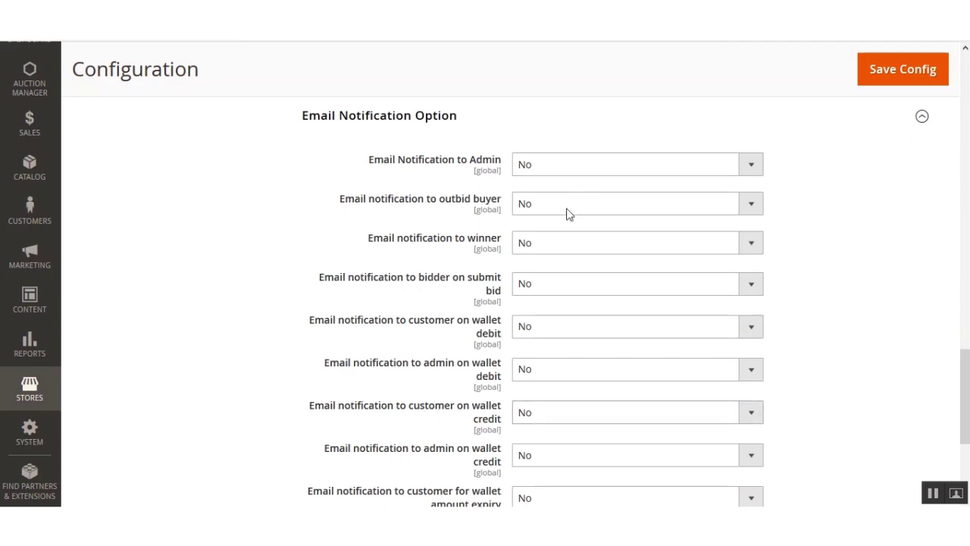
# Set Email Notification to Admin to Yes, review the notification fields, and return it to No.
pyautogui.click(598, 170)
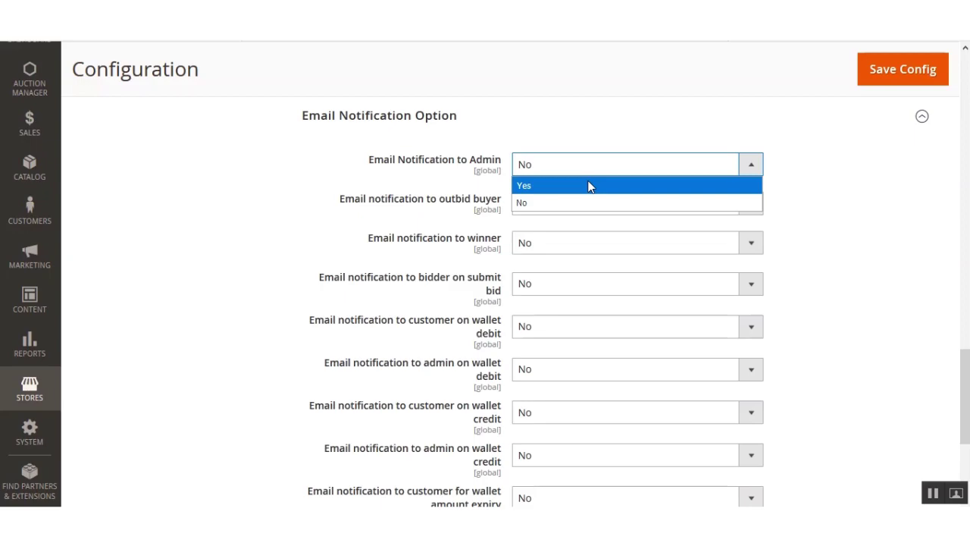
pyautogui.click(586, 185)
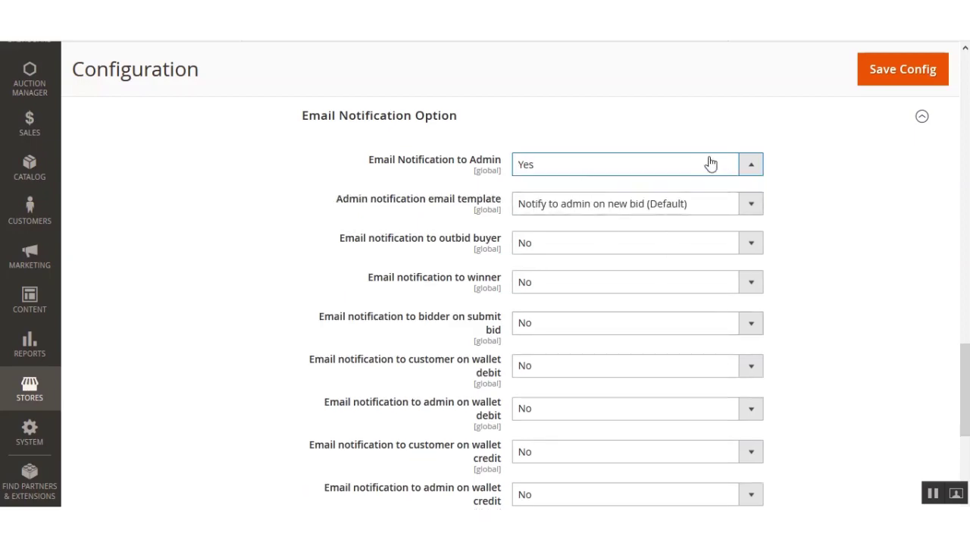
pyautogui.scroll(-5, 494, 149)
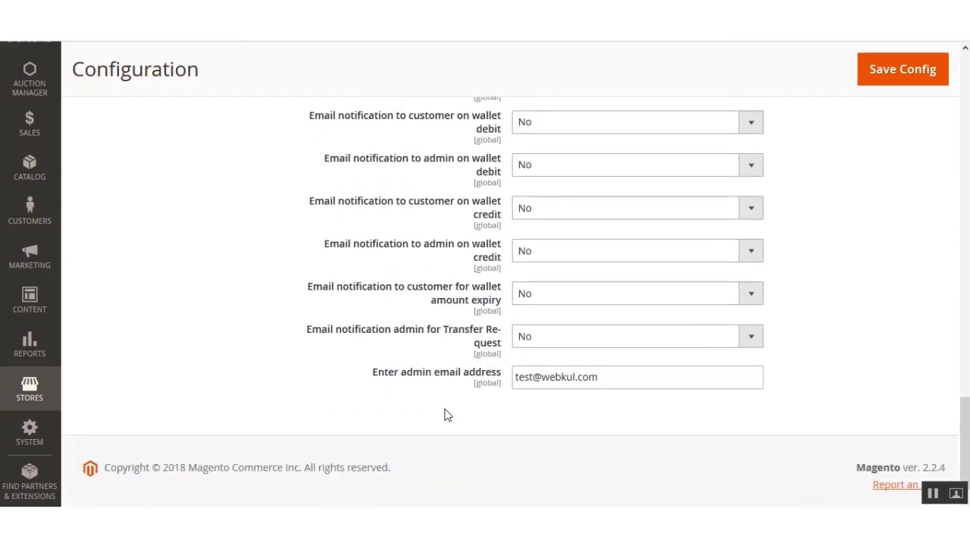
pyautogui.scroll(5, 445, 412)
pyautogui.scroll(-4, 446, 416)
pyautogui.scroll(5, 446, 415)
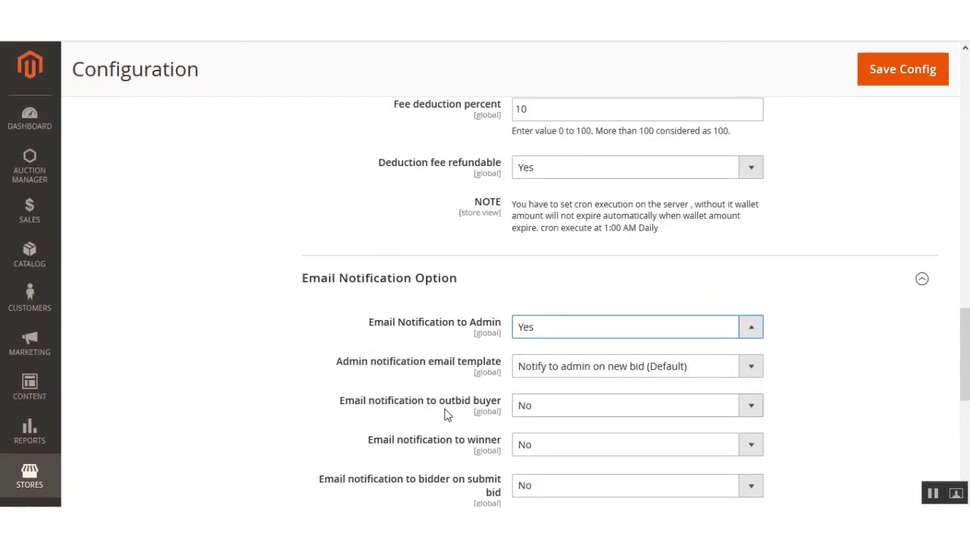
pyautogui.scroll(-1, 474, 398)
pyautogui.scroll(-2, 478, 389)
pyautogui.click(584, 164)
pyautogui.click(576, 204)
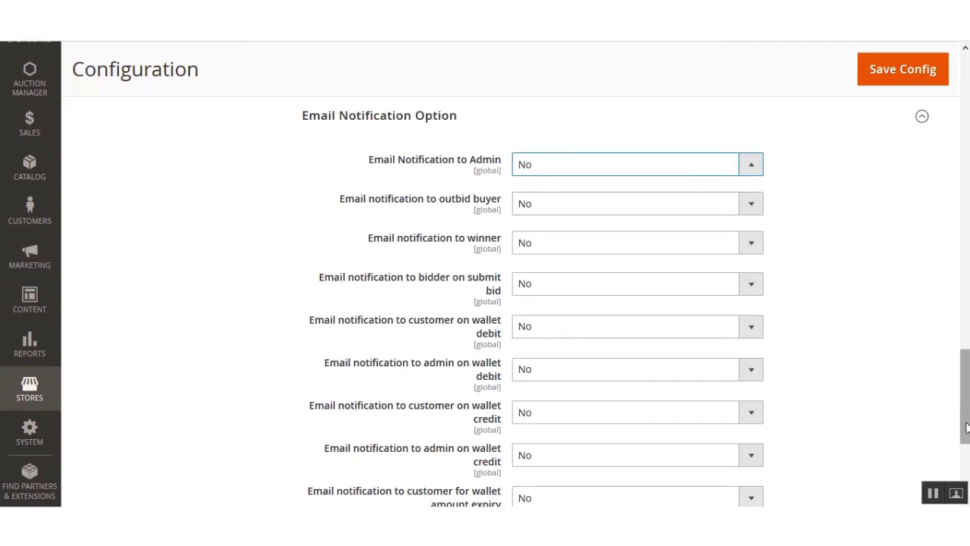
# Collapse the Reserve Auction Option and Wallet Settings sections.
pyautogui.moveTo(965, 379)
pyautogui.mouseDown()
pyautogui.moveTo(966, 442)
pyautogui.moveTo(966, 375)
pyautogui.mouseUp()
pyautogui.scroll(1, 533, 376)
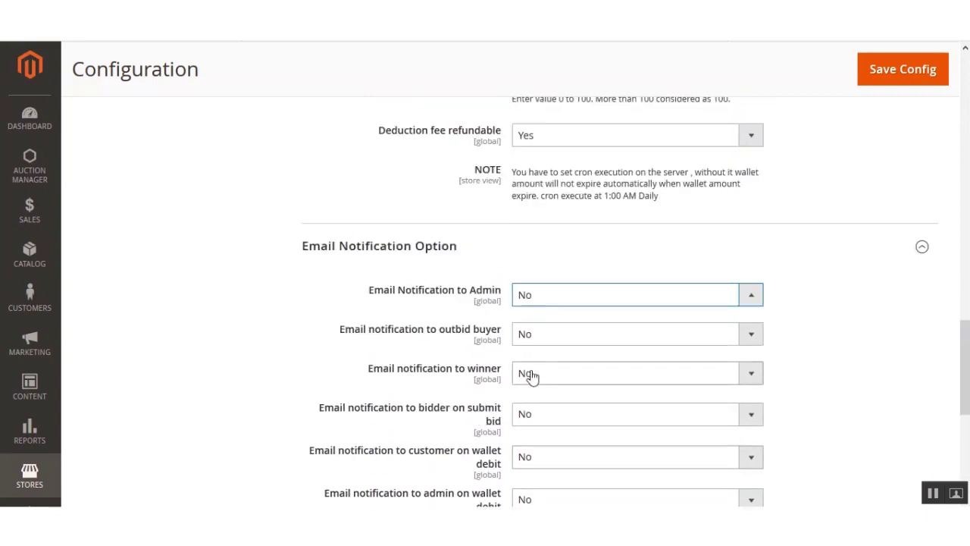
pyautogui.scroll(-2, 532, 377)
pyautogui.scroll(5, 533, 377)
pyautogui.scroll(5, 533, 377)
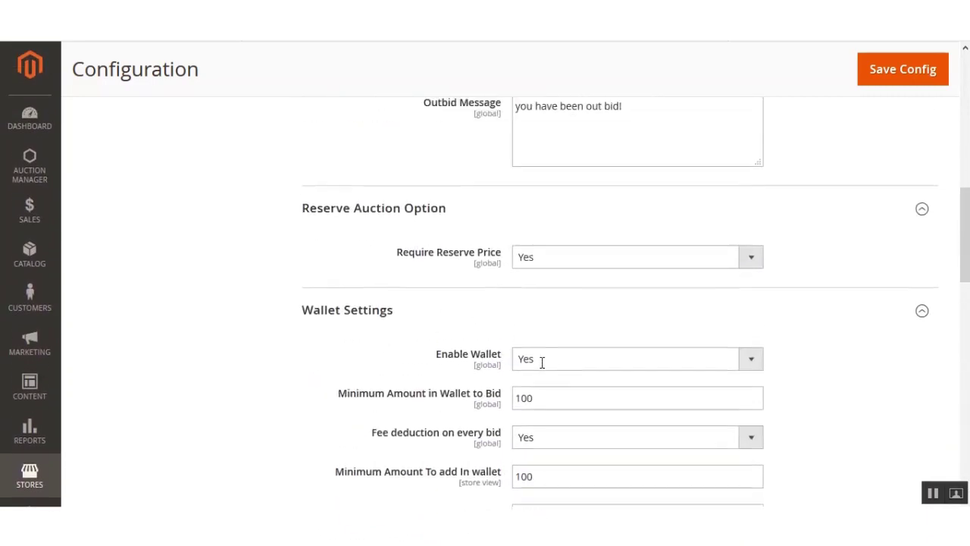
pyautogui.click(402, 267)
pyautogui.click(372, 316)
# Collapse the Automatic Auction Option and Email Notification Option sections.
pyautogui.scroll(8, 444, 357)
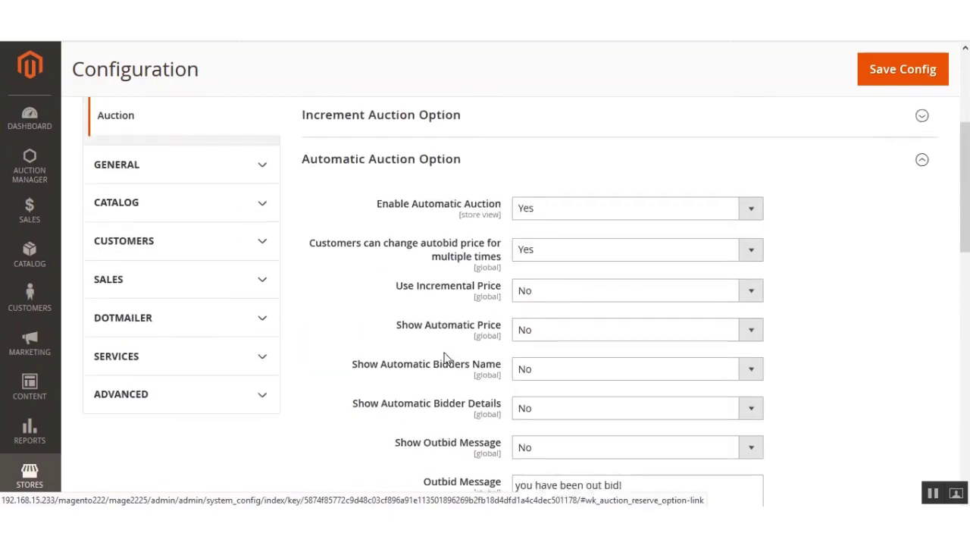
pyautogui.click(392, 379)
pyautogui.scroll(-3, 426, 376)
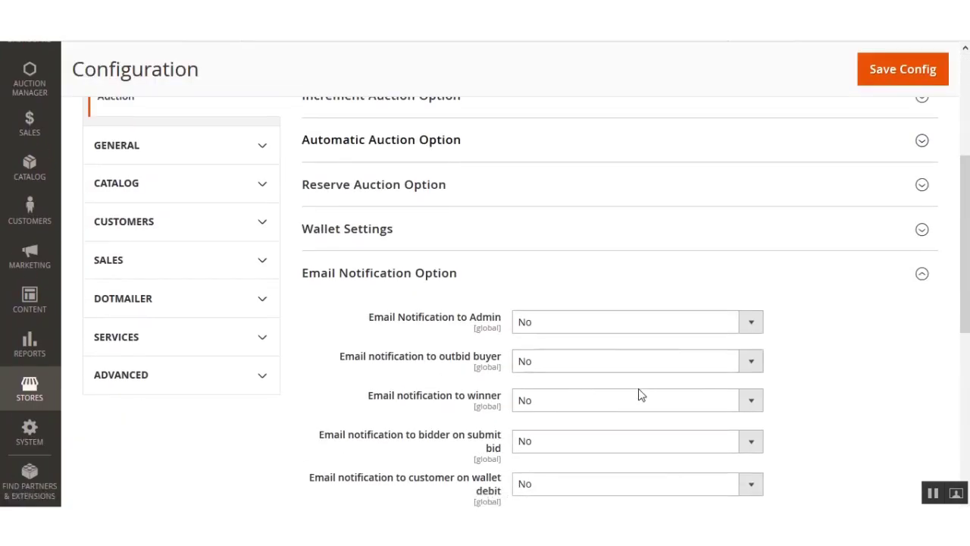
pyautogui.click(383, 279)
pyautogui.scroll(3, 512, 379)
pyautogui.scroll(-3, 513, 380)
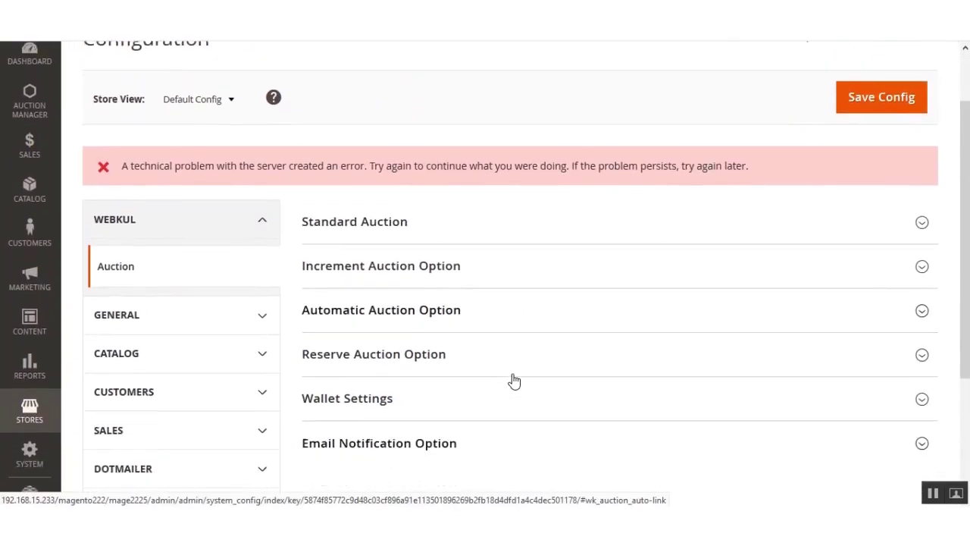
pyautogui.scroll(2, 528, 371)
pyautogui.scroll(-2, 528, 371)
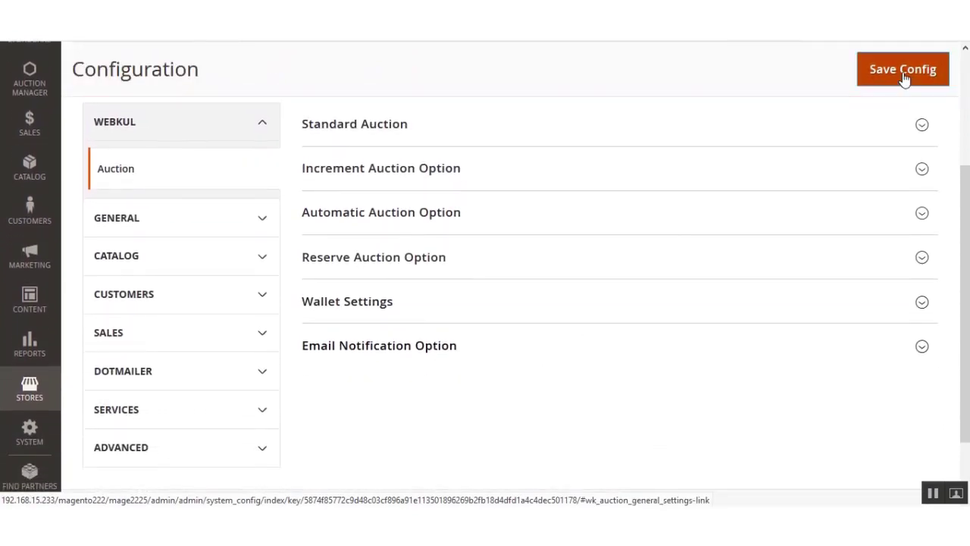